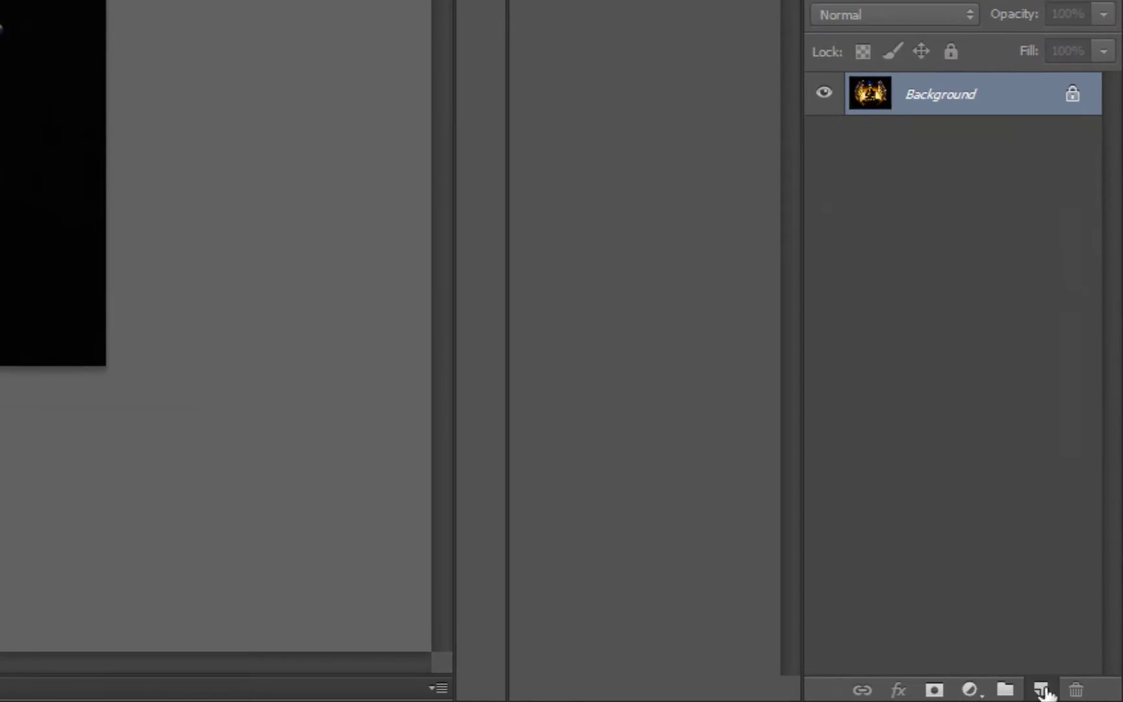
Add a new empty layer above Background and name it 'frame'
left_click(1087, 694)
double_click(937, 375)
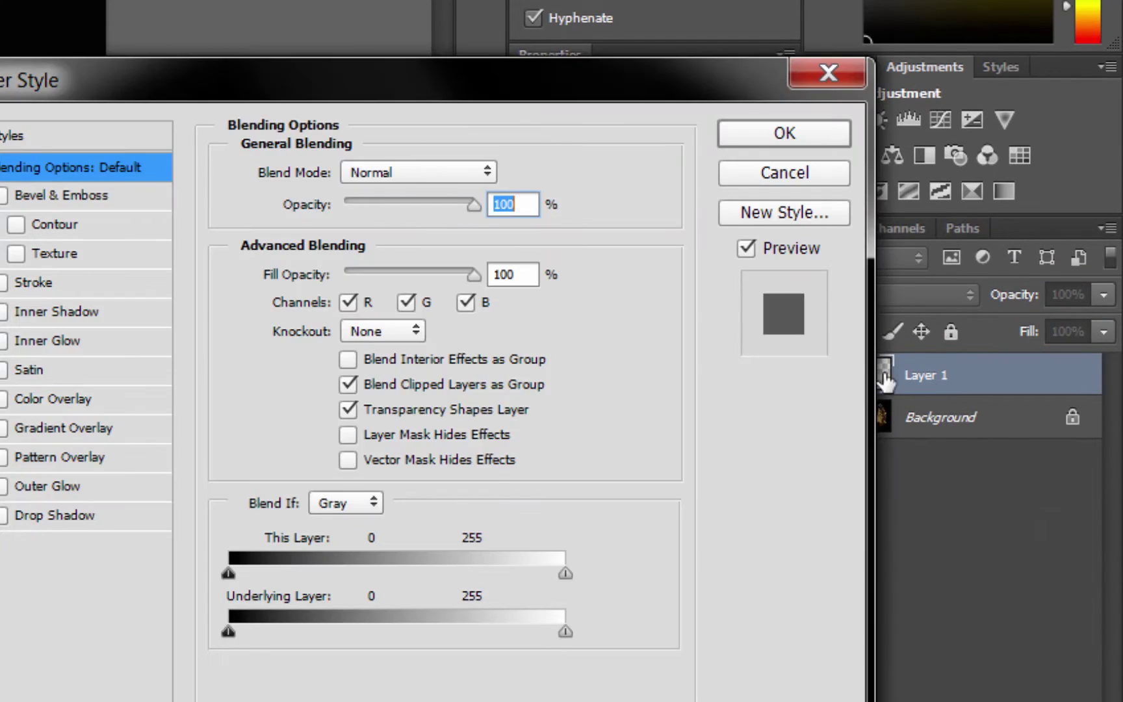
key("Escape")
double_click(927, 376)
type("frame")
key("Return")
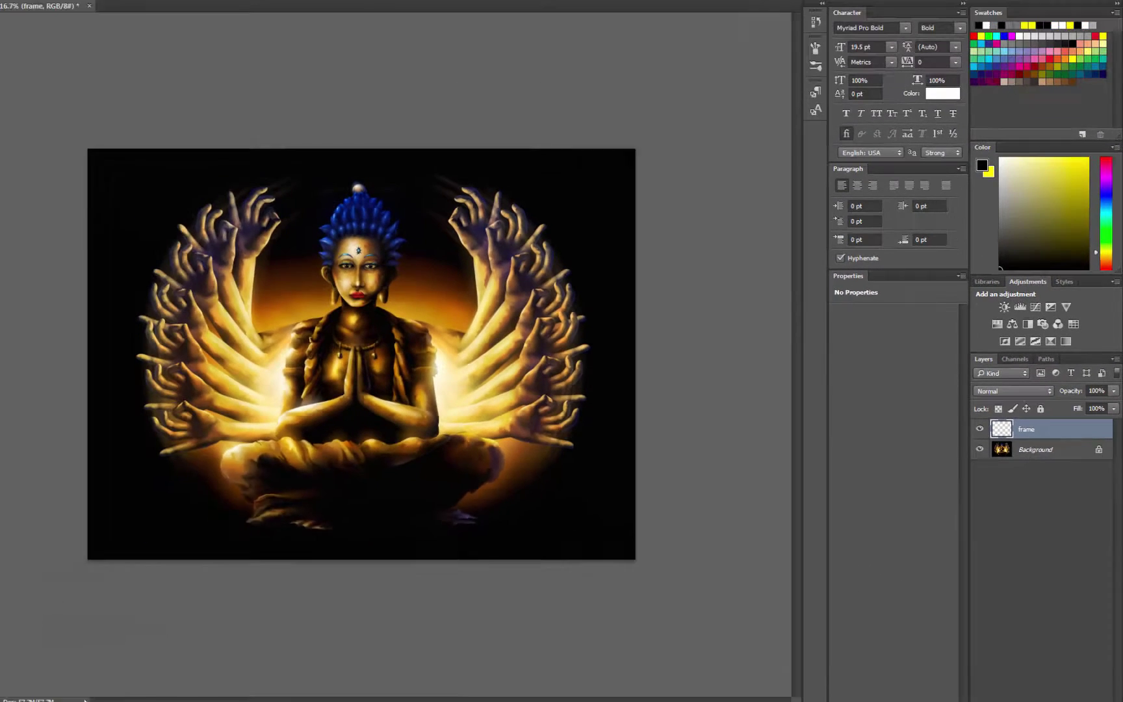
Render a '42: Art Frame' Picture Frame with grey vines onto the frame layer
left_click(186, 8)
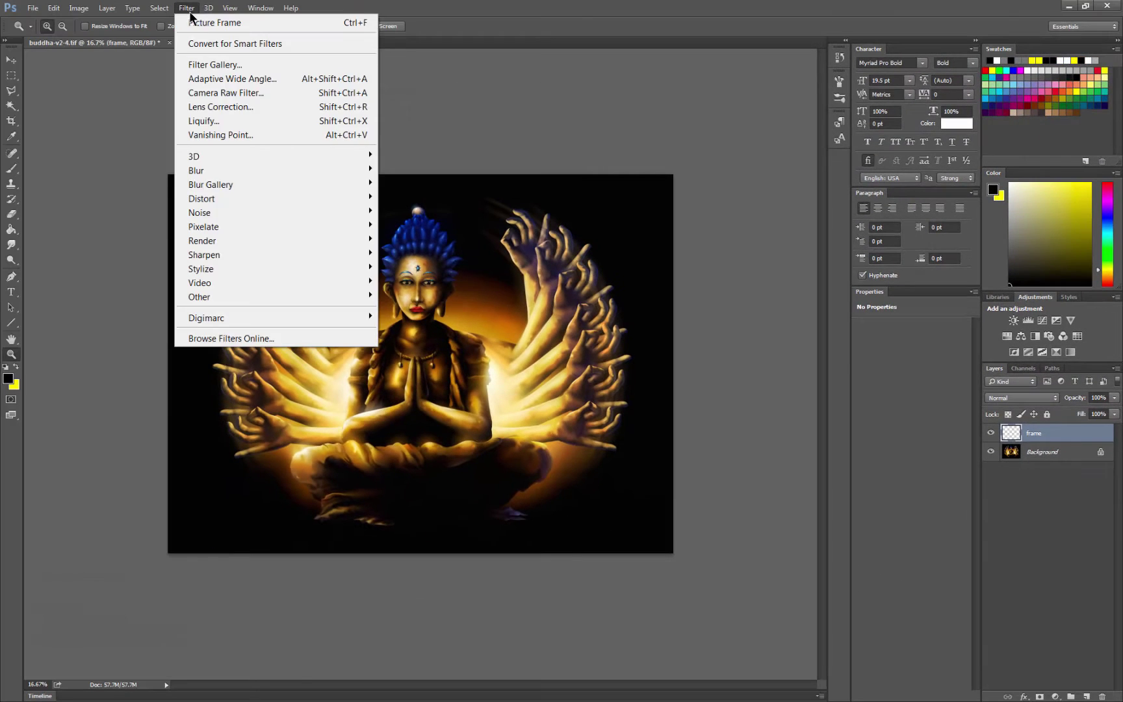
mouse_move(203, 240)
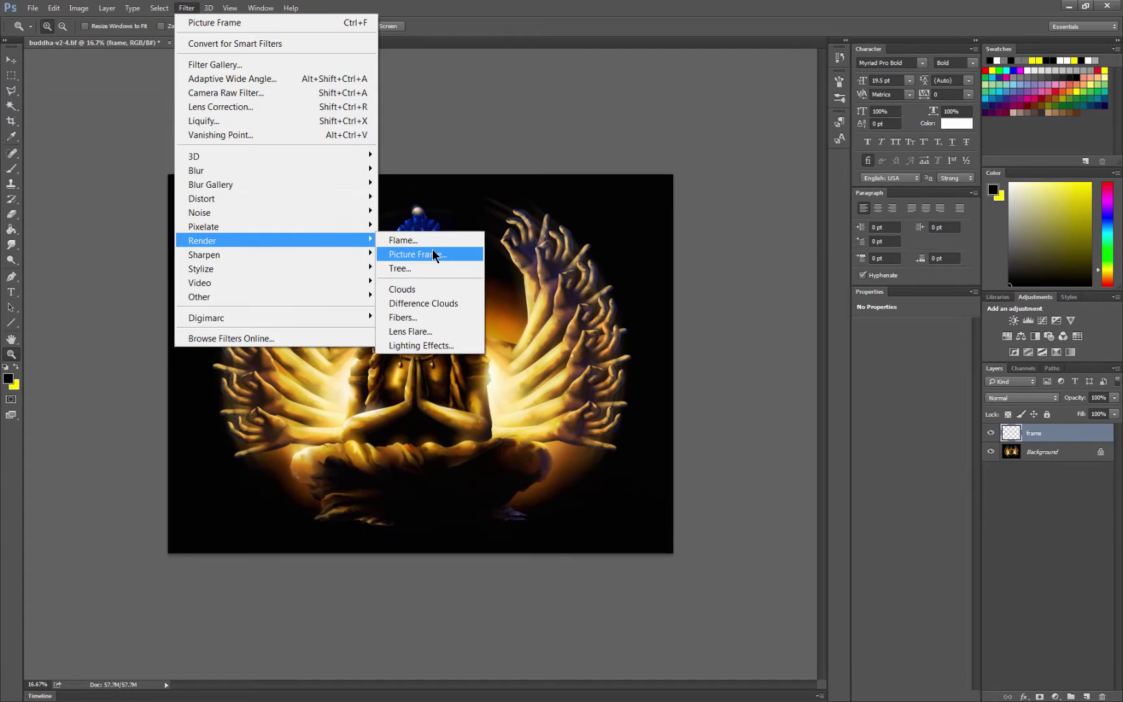
left_click(434, 256)
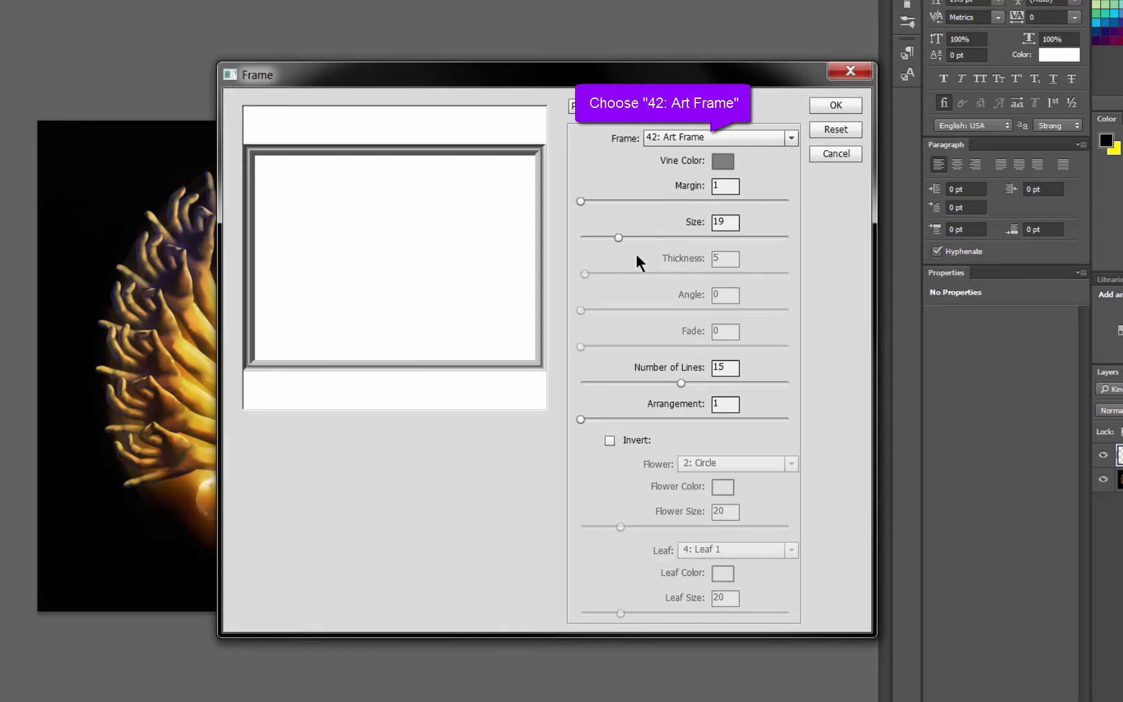
left_click(722, 162)
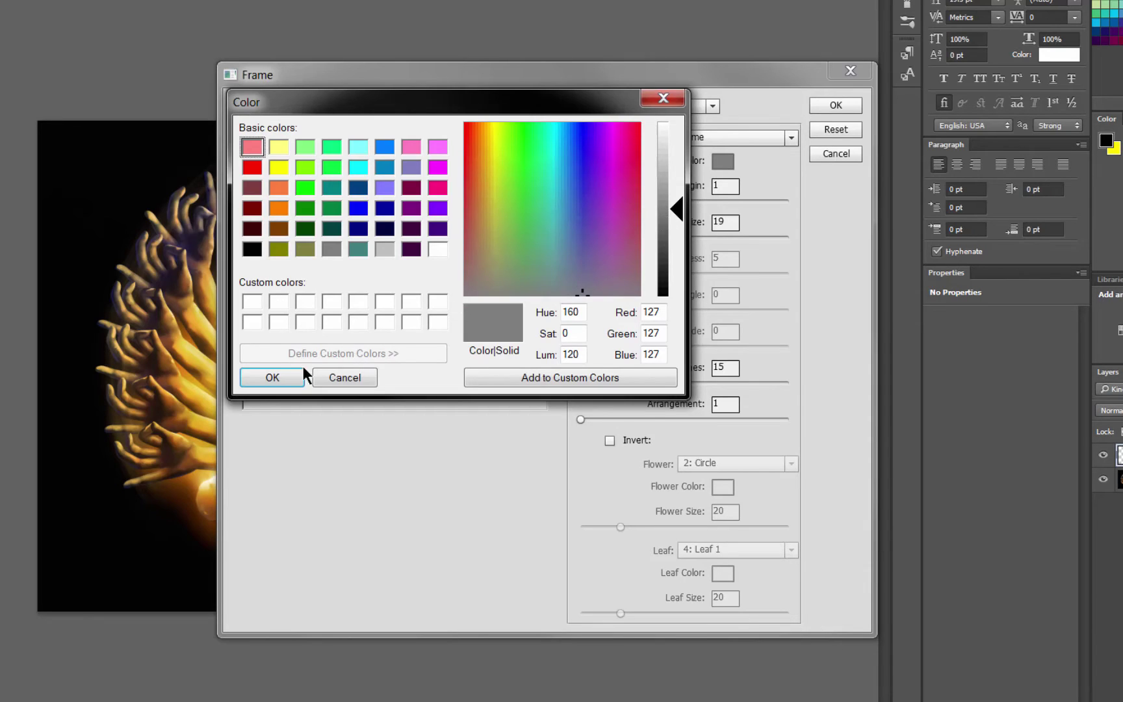
left_click(281, 379)
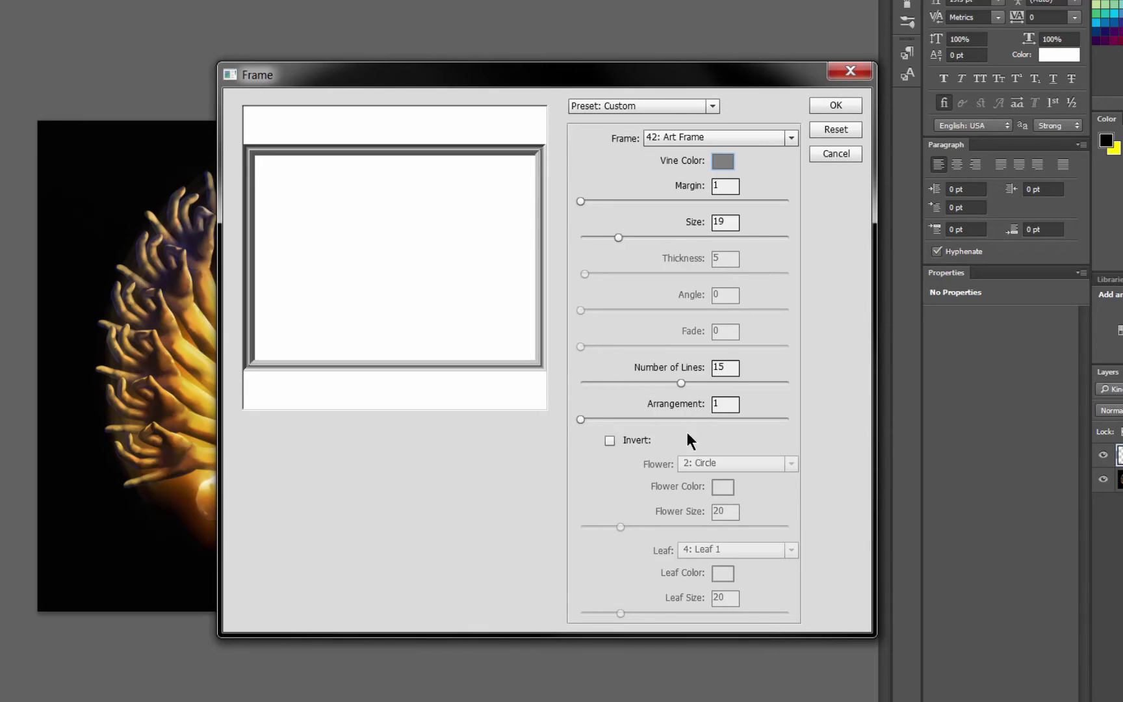
left_click(834, 107)
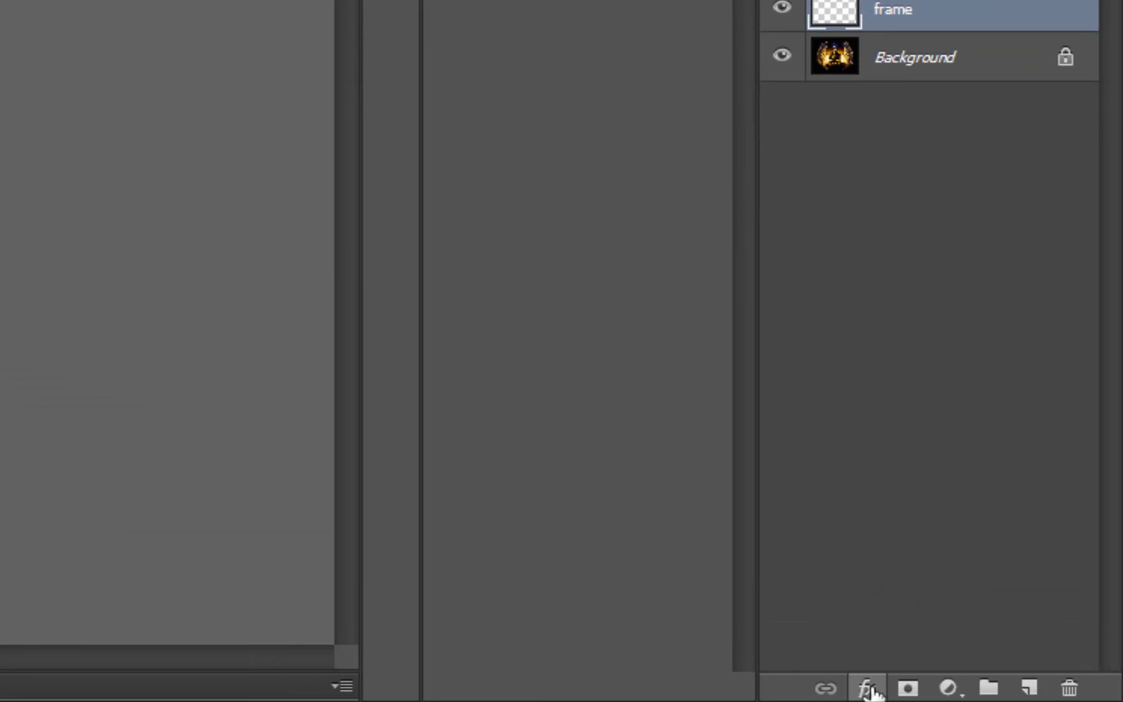
Add a Color Overlay effect to the frame layer using a dark orange colour
left_click(871, 687)
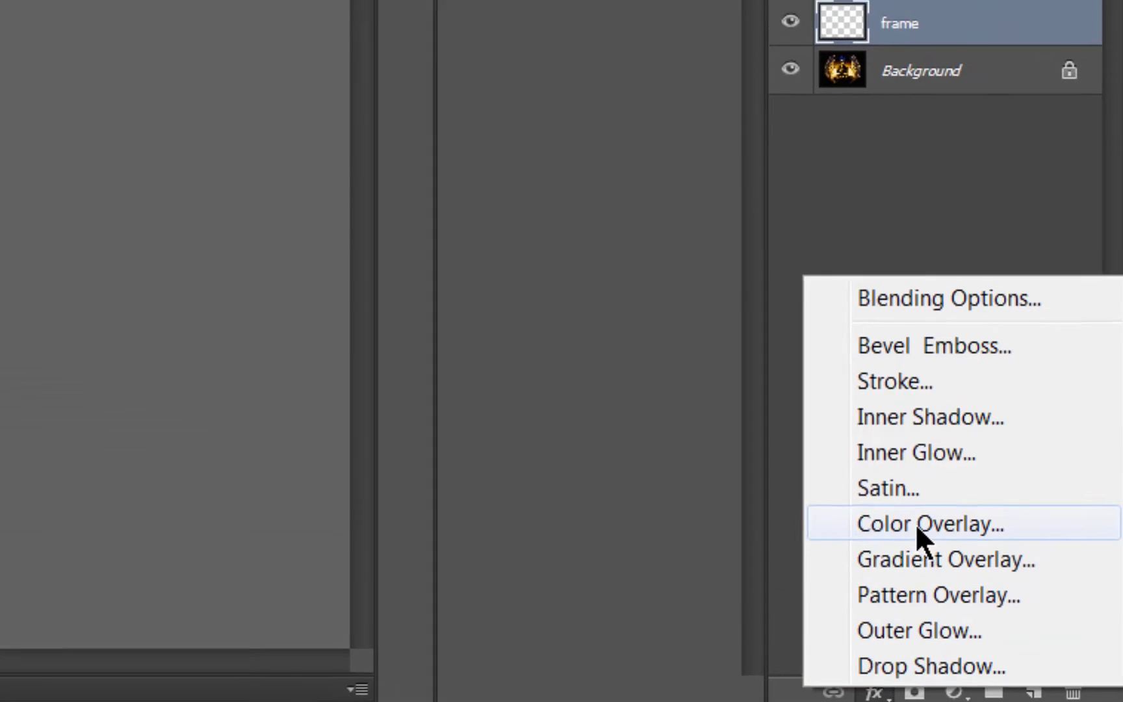
left_click(921, 517)
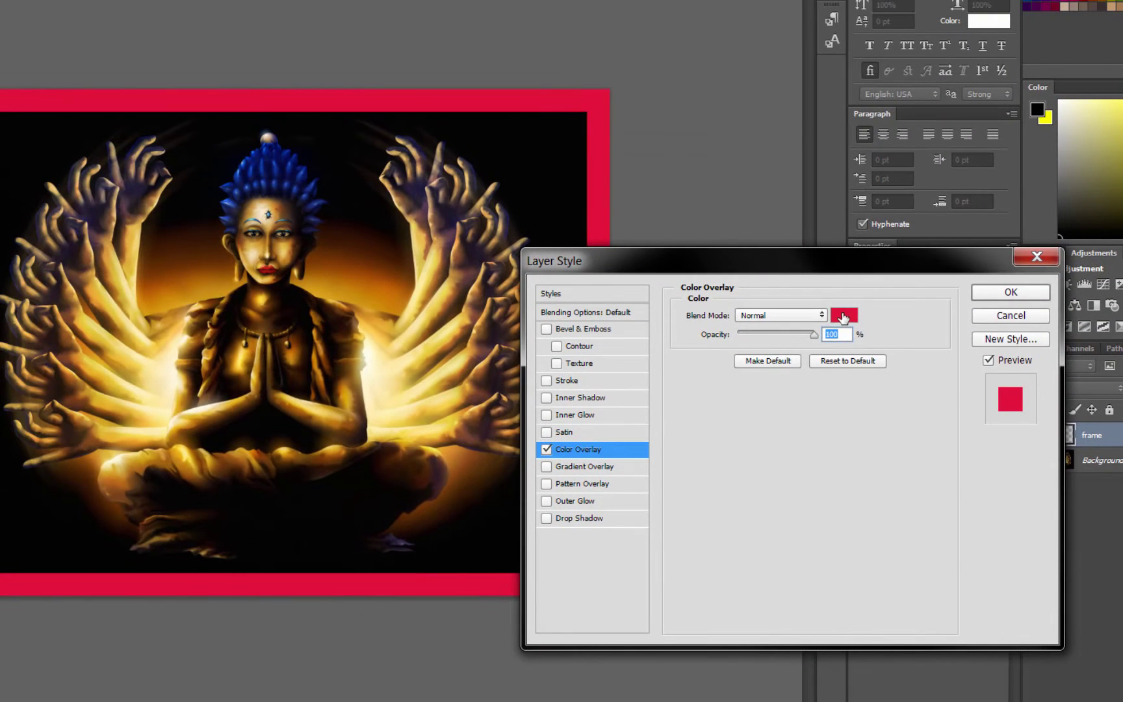
left_click(844, 316)
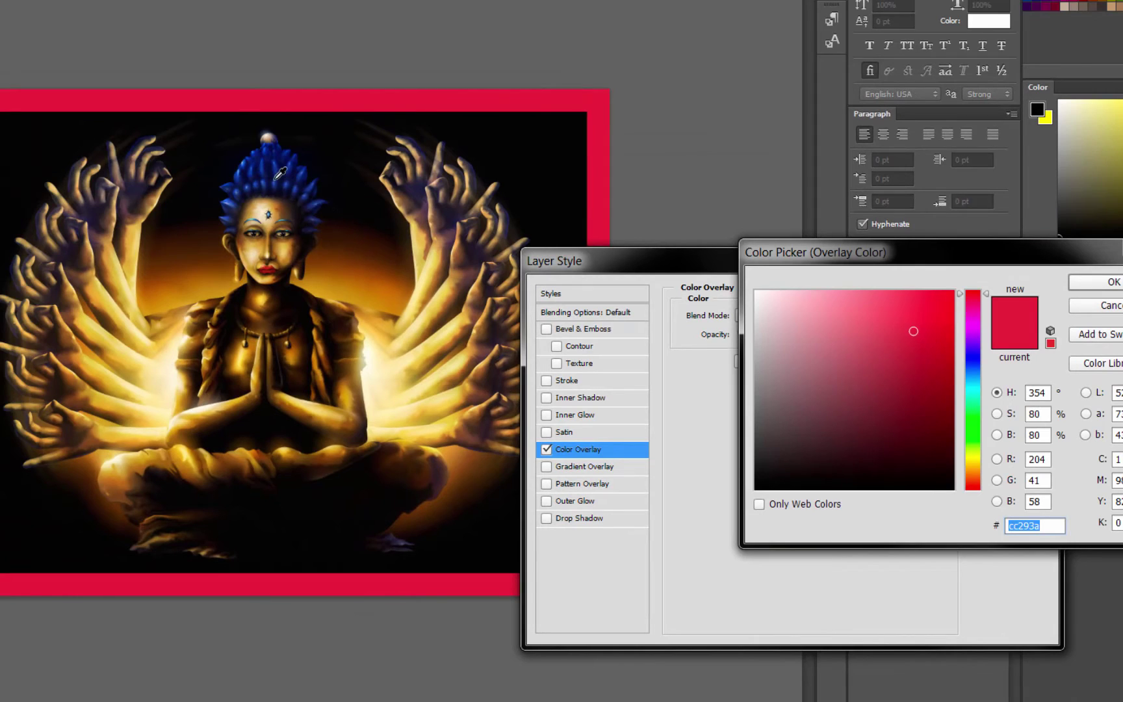
left_click(258, 191)
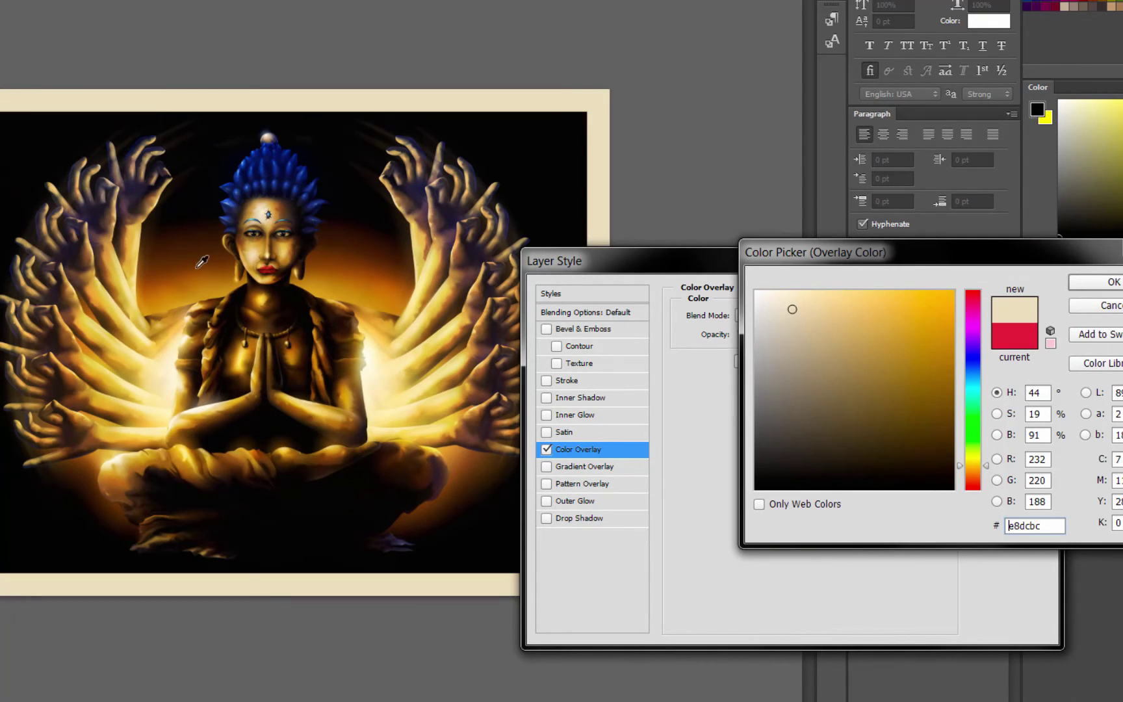
left_click(187, 270)
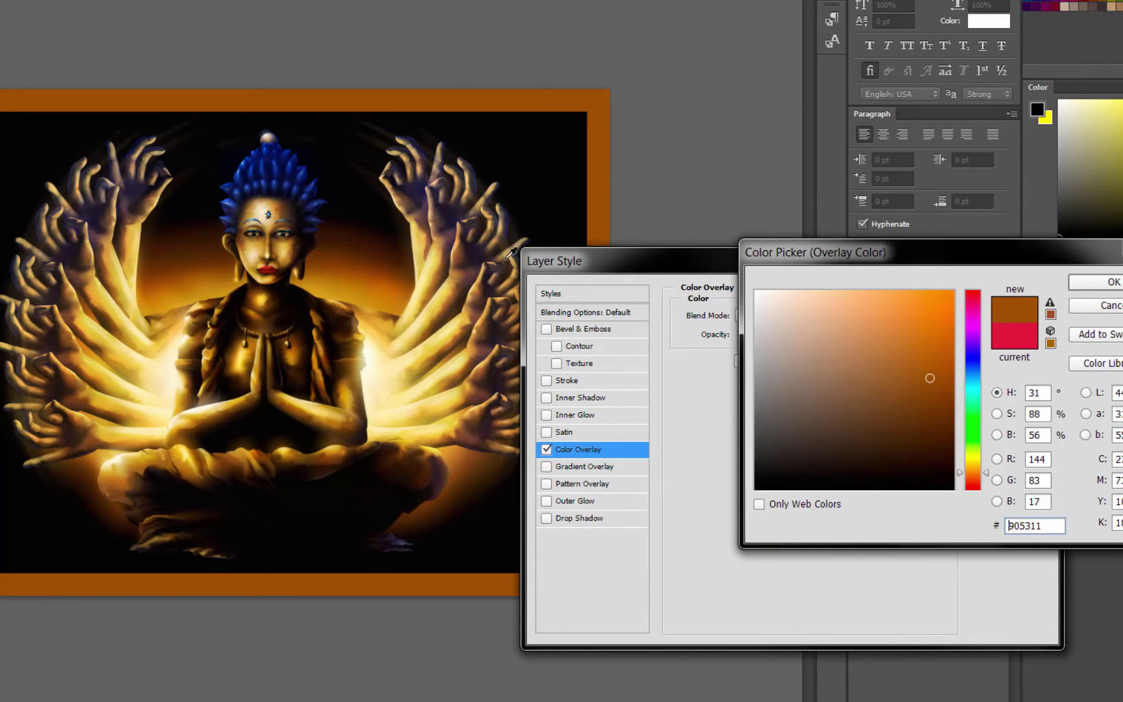
left_click(1106, 285)
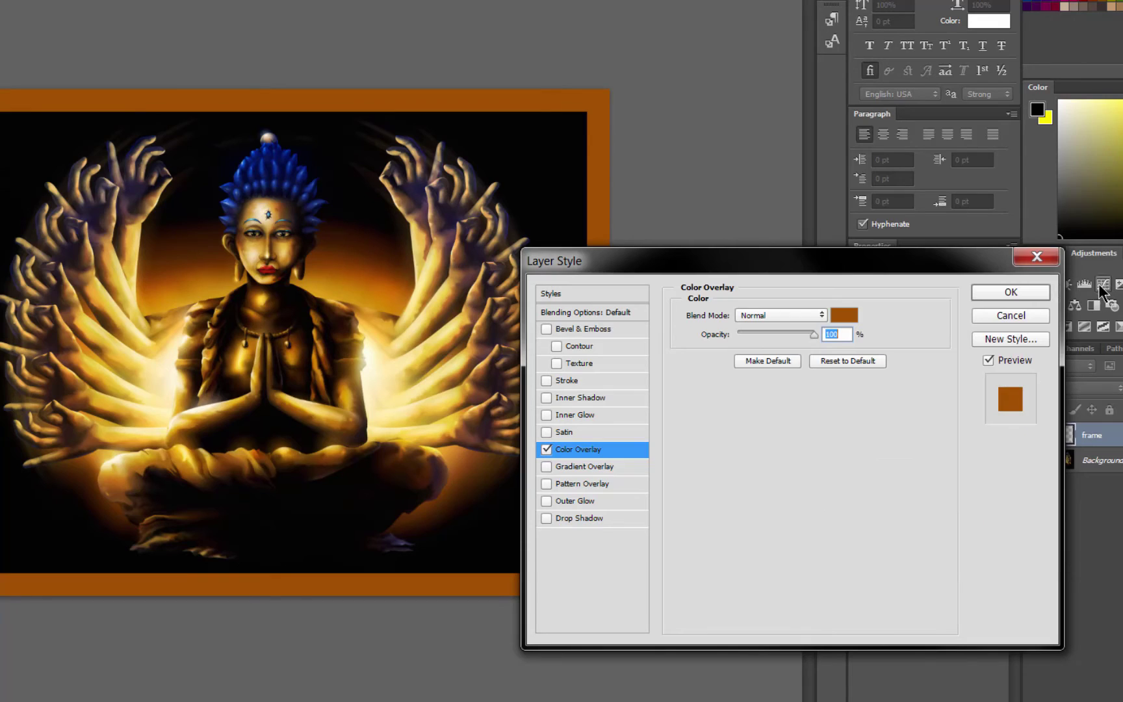
Set the Color Overlay blend mode to Multiply and apply it
left_click(763, 311)
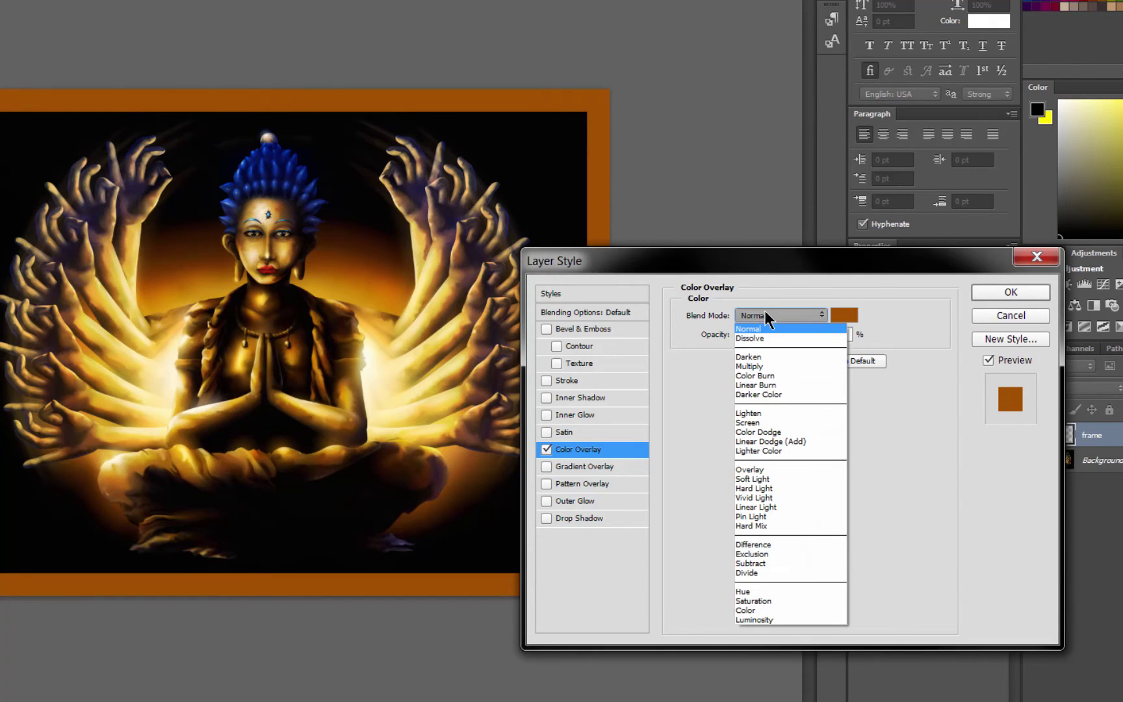
left_click(760, 366)
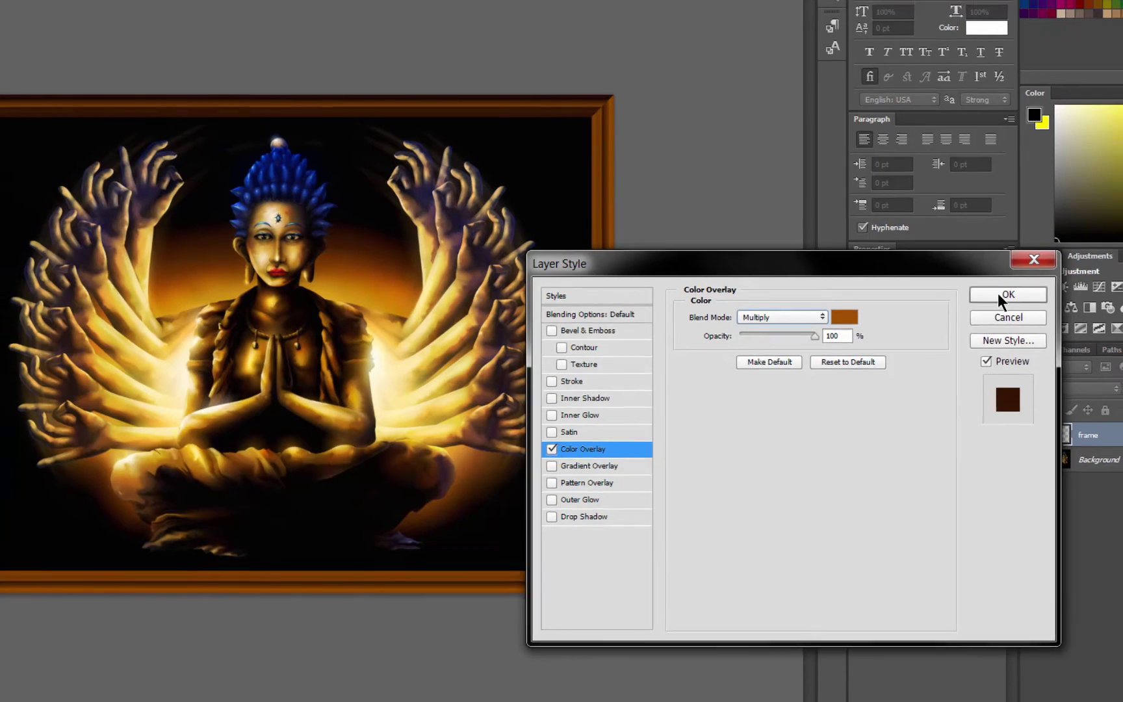
left_click(997, 293)
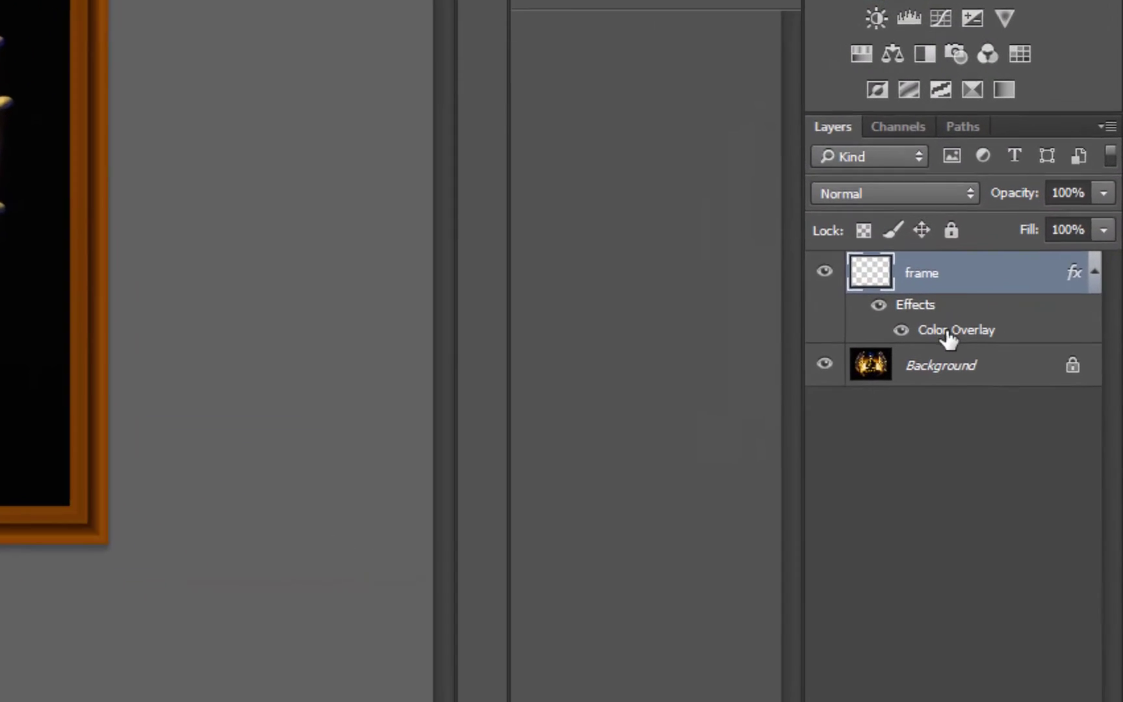
Change the frame's overlay colour to a deeper brown sampled from the painting's glow
double_click(1051, 458)
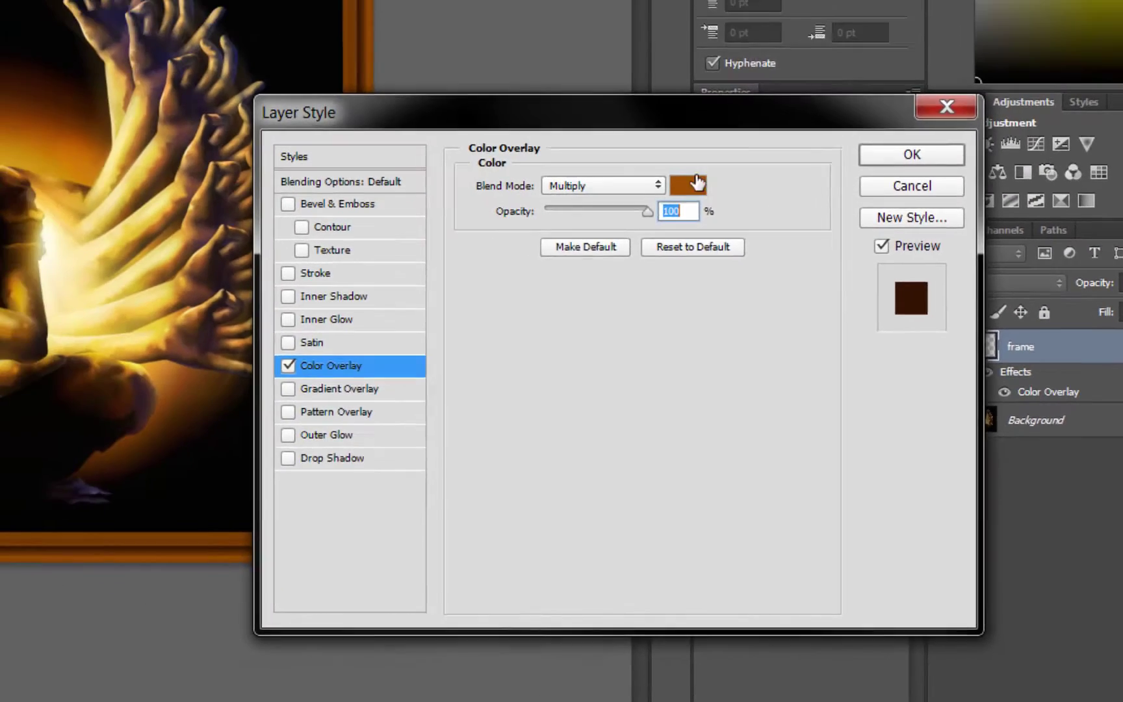
left_click(676, 180)
left_click(325, 161)
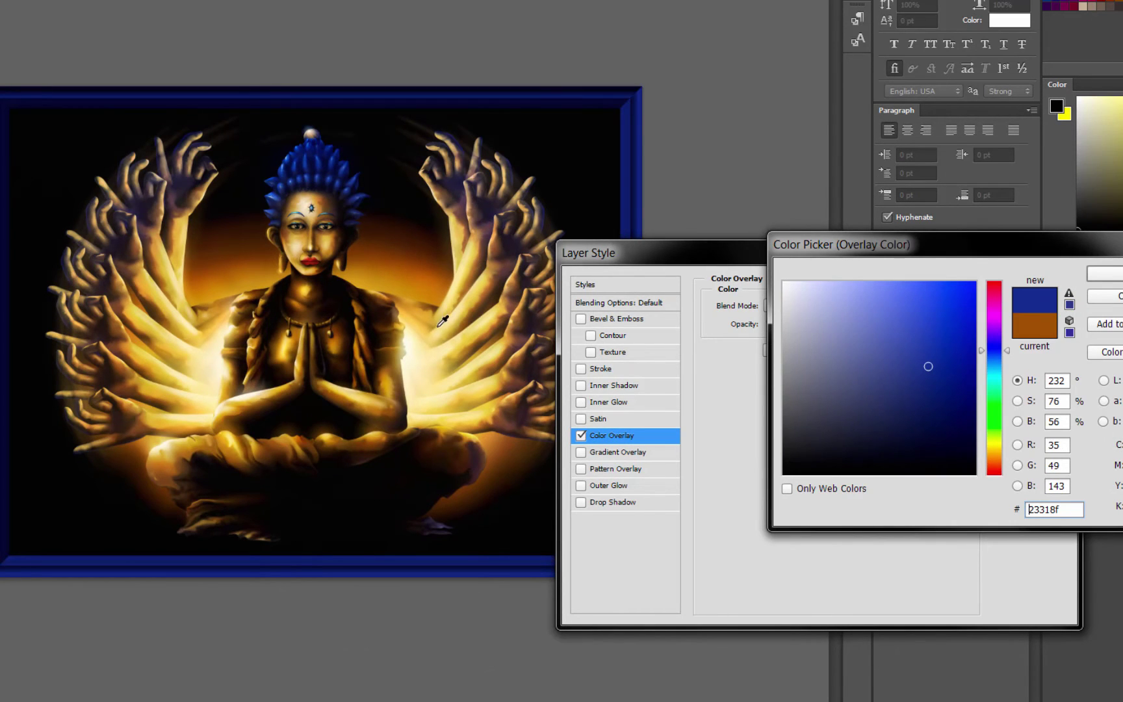
left_click(388, 244)
left_click(396, 252)
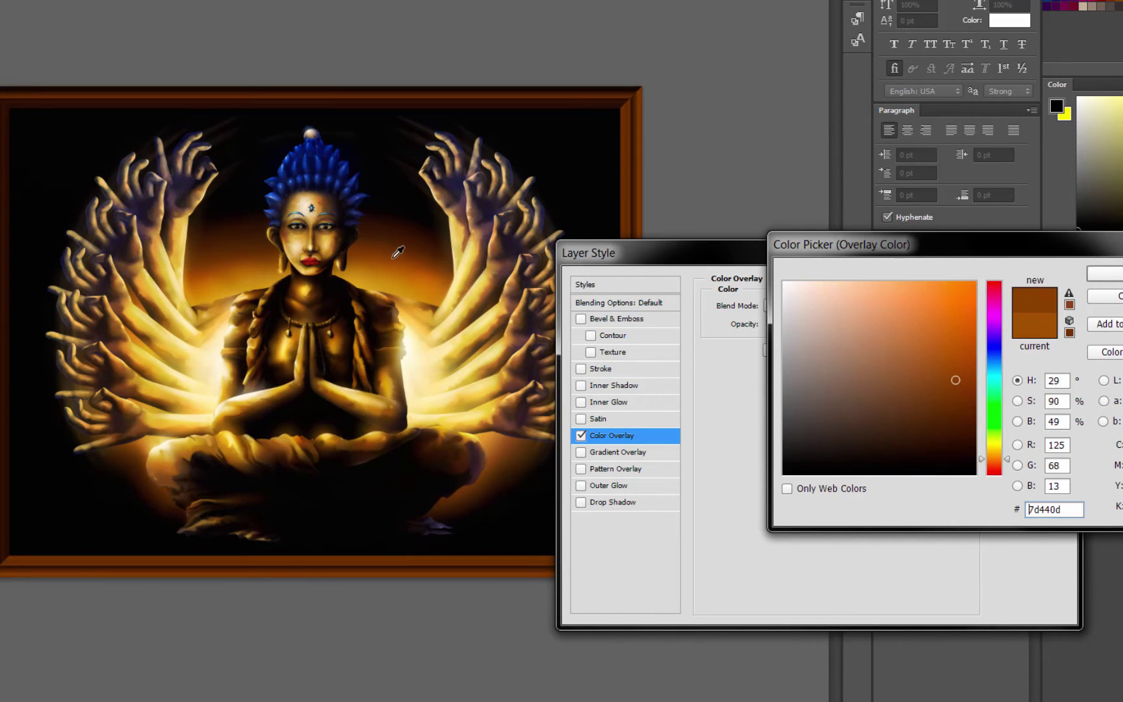
left_click(1107, 303)
left_click(1071, 258)
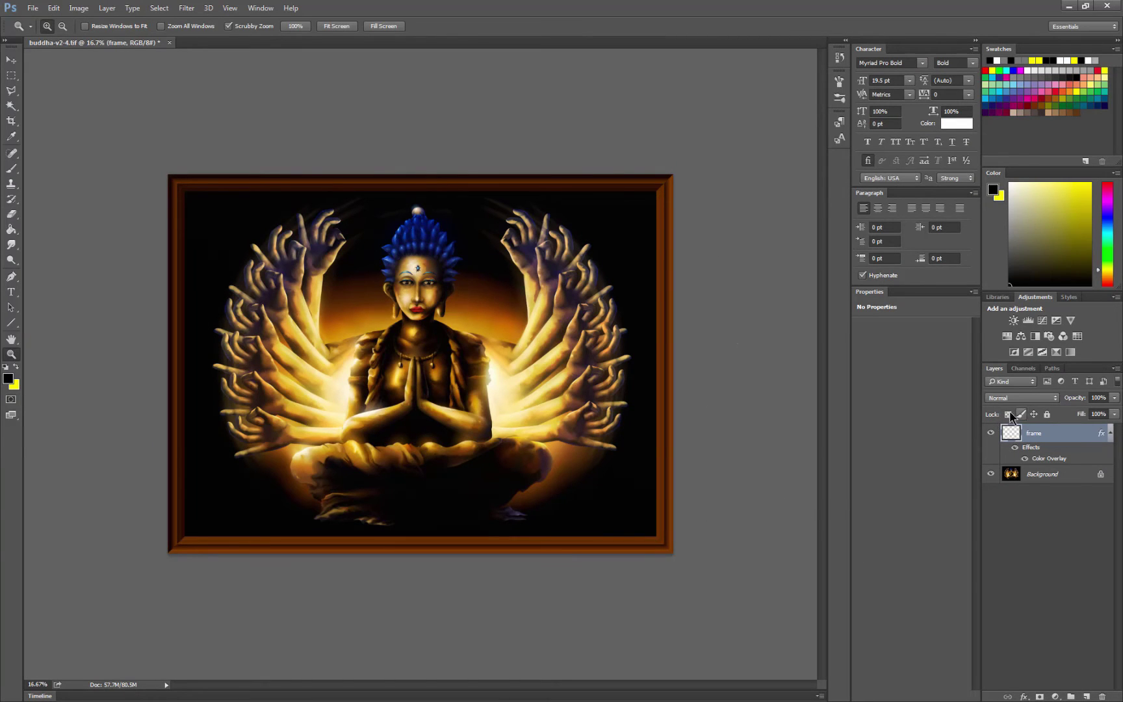
Turn off the frame layer's visibility so the Buddha painting shows unframed
left_click(992, 433)
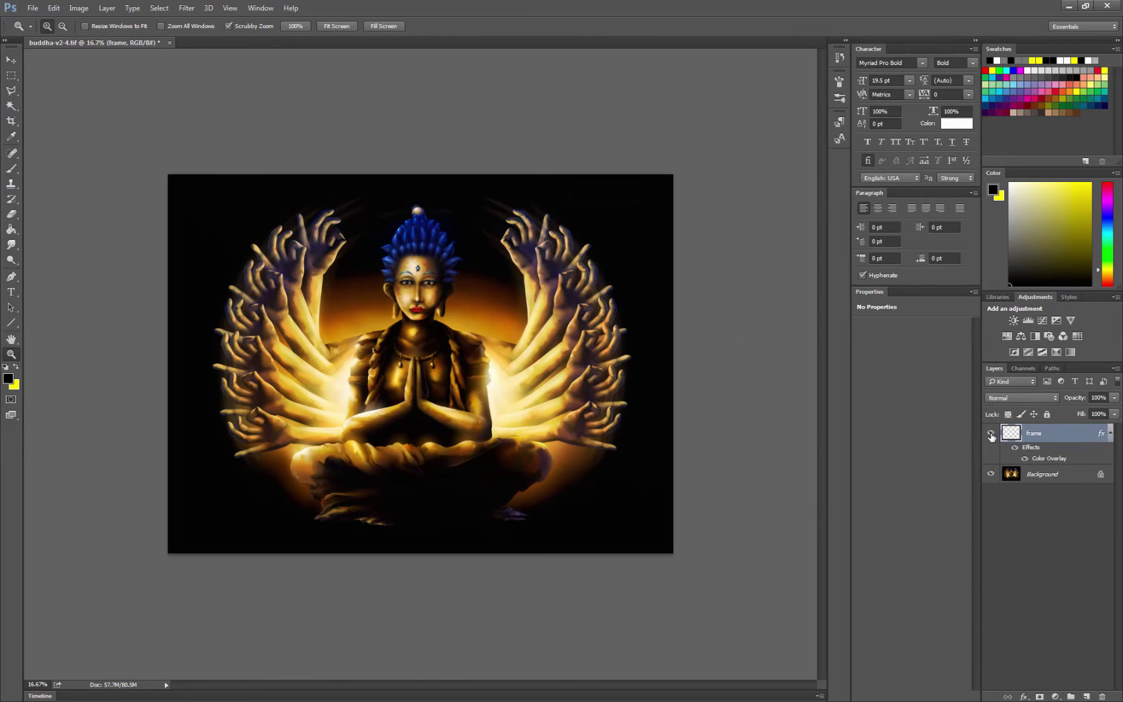